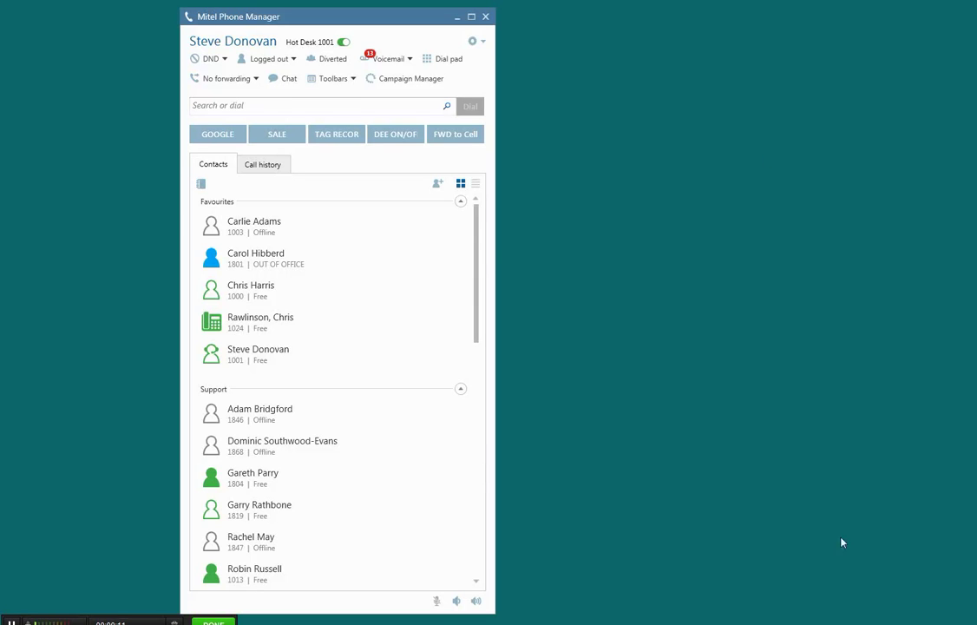
Open the Microsoft Dynamics CRM (2011/2013) call history plugin for editing in the application support settings.
{"action": "left_click", "coordinate": [482, 41]}
{"action": "left_click", "coordinate": [484, 56]}
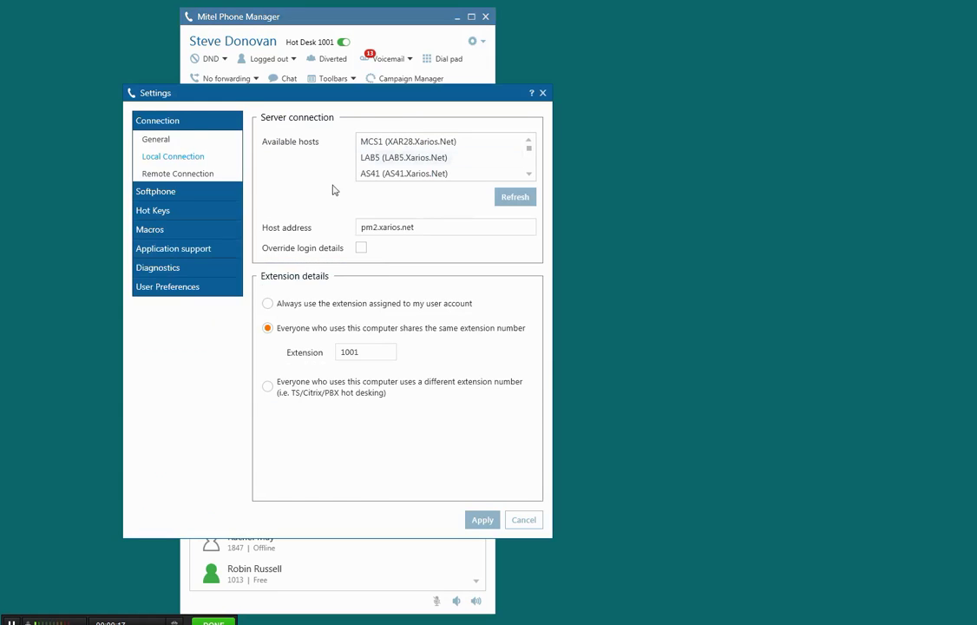
{"action": "left_click", "coordinate": [199, 252]}
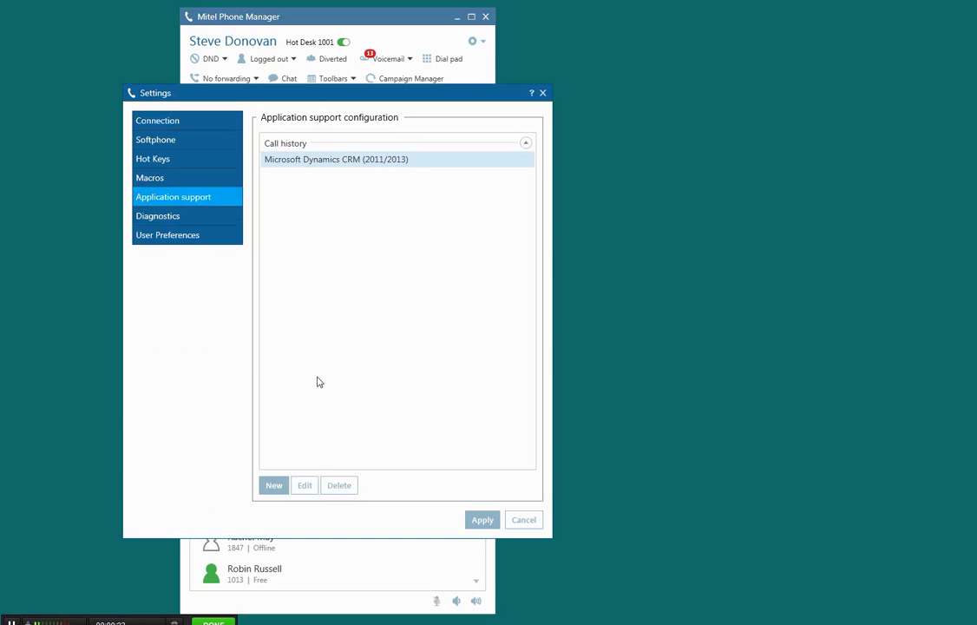
{"action": "left_click", "coordinate": [306, 486]}
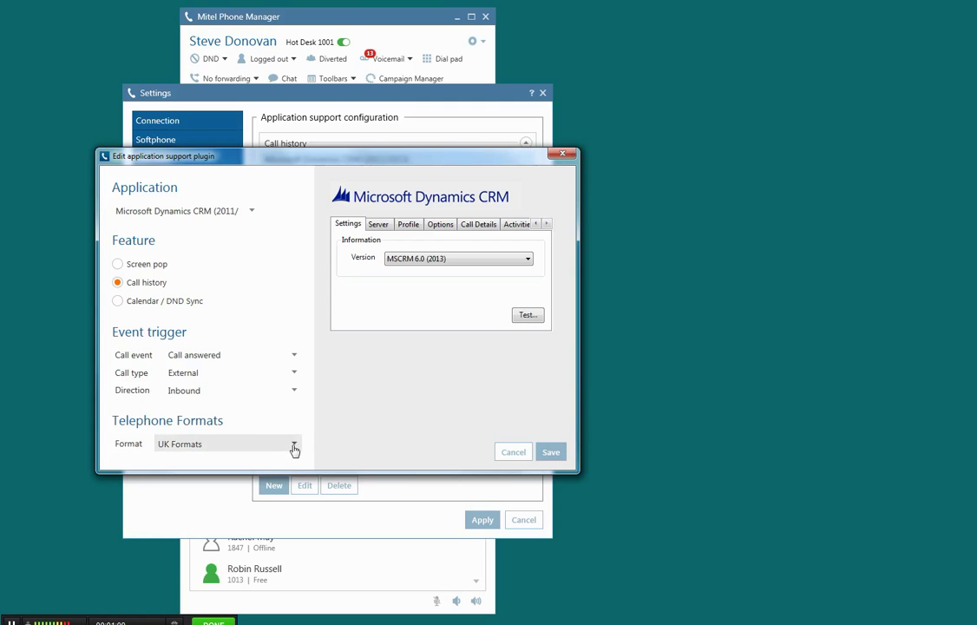
Check the available telephone formats and the Microsoft Dynamics CRM version choices for the plugin.
{"action": "left_click", "coordinate": [293, 448]}
{"action": "left_click", "coordinate": [383, 425]}
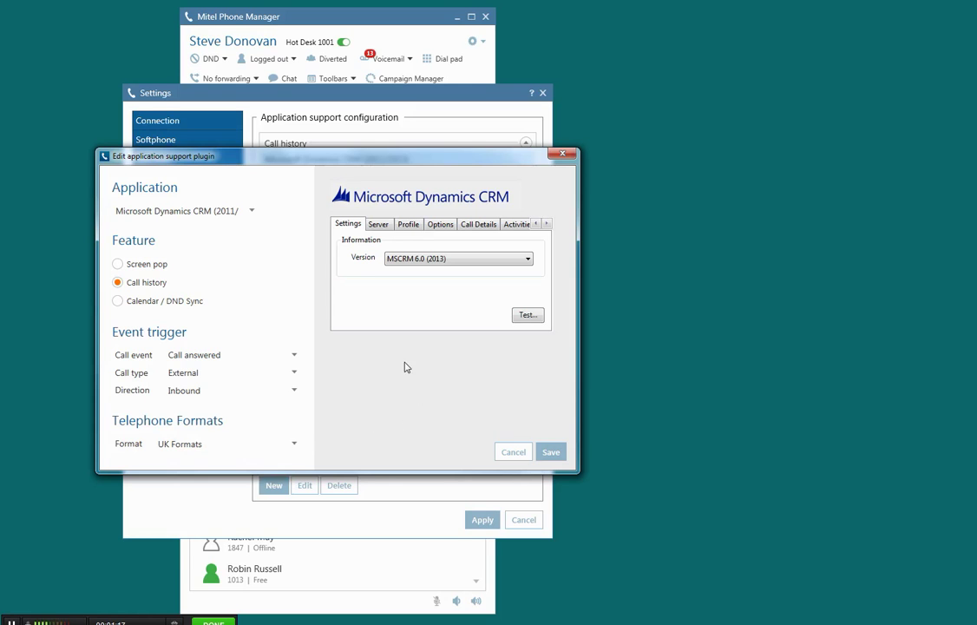
{"action": "left_click", "coordinate": [526, 259]}
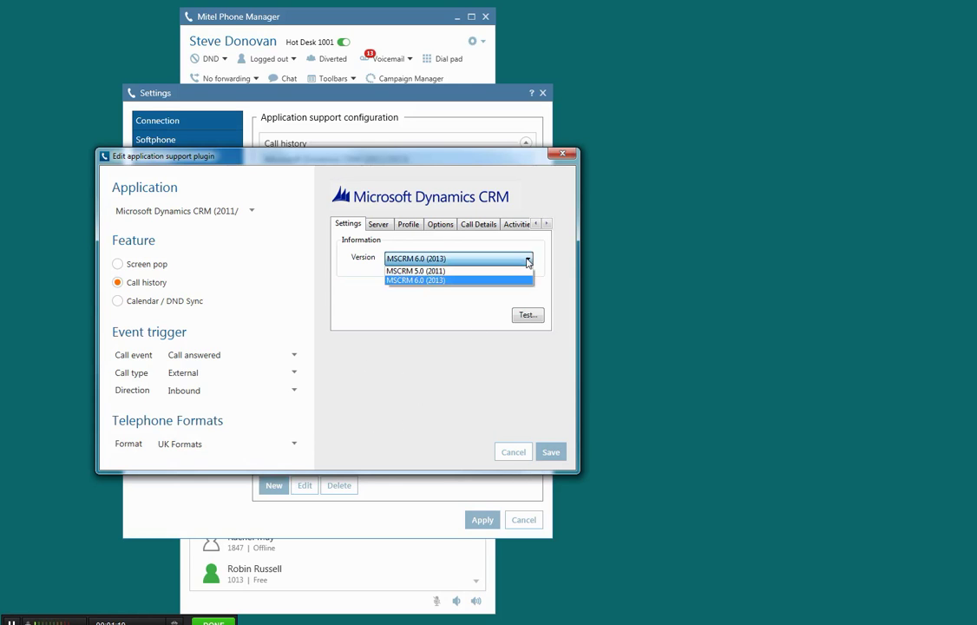
{"action": "left_click", "coordinate": [527, 259]}
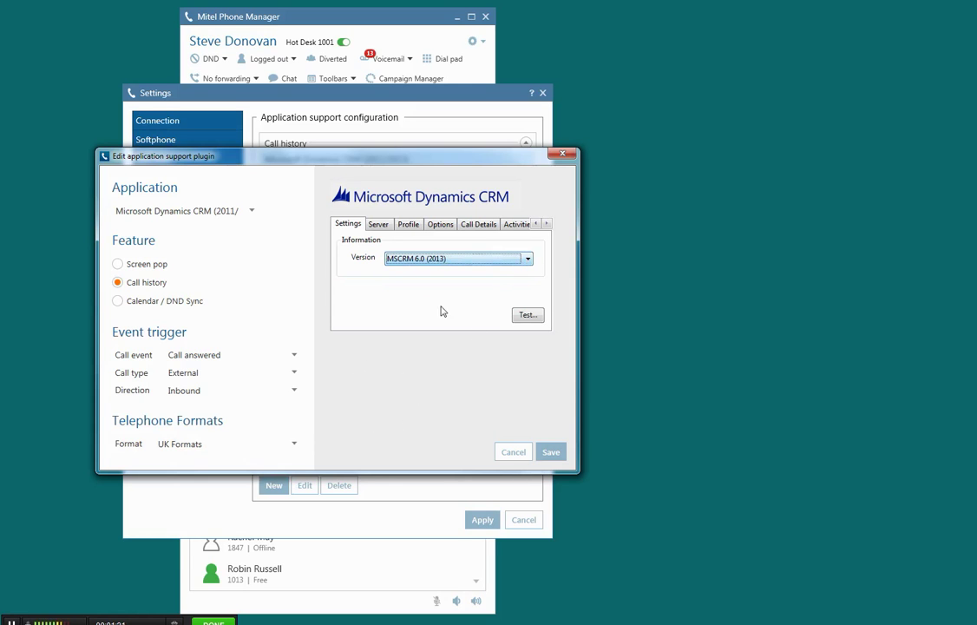
Review the plugin's server, profile, options, call details and call activity record settings.
{"action": "left_click", "coordinate": [378, 226]}
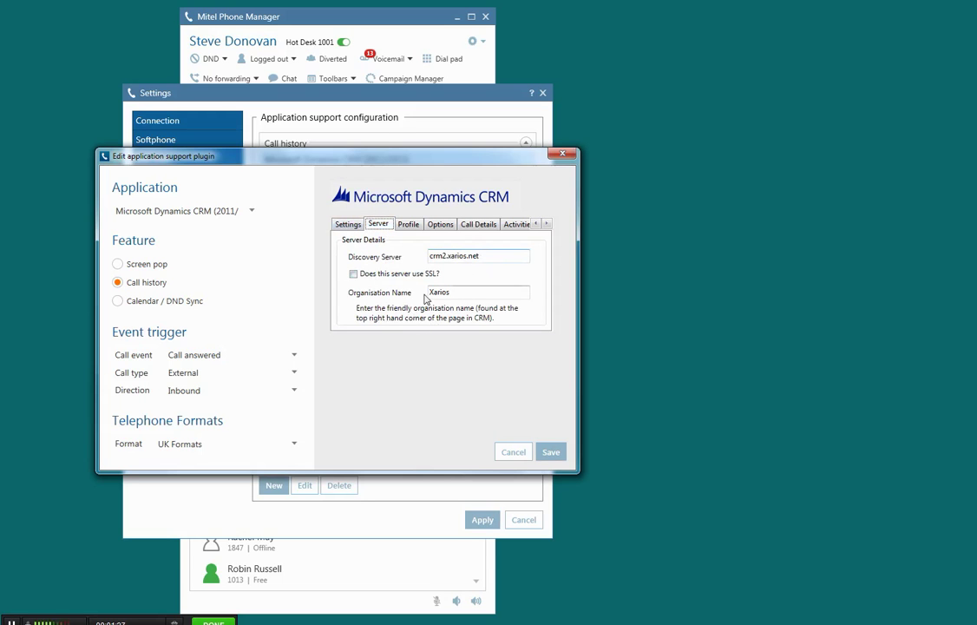
{"action": "left_click", "coordinate": [498, 256]}
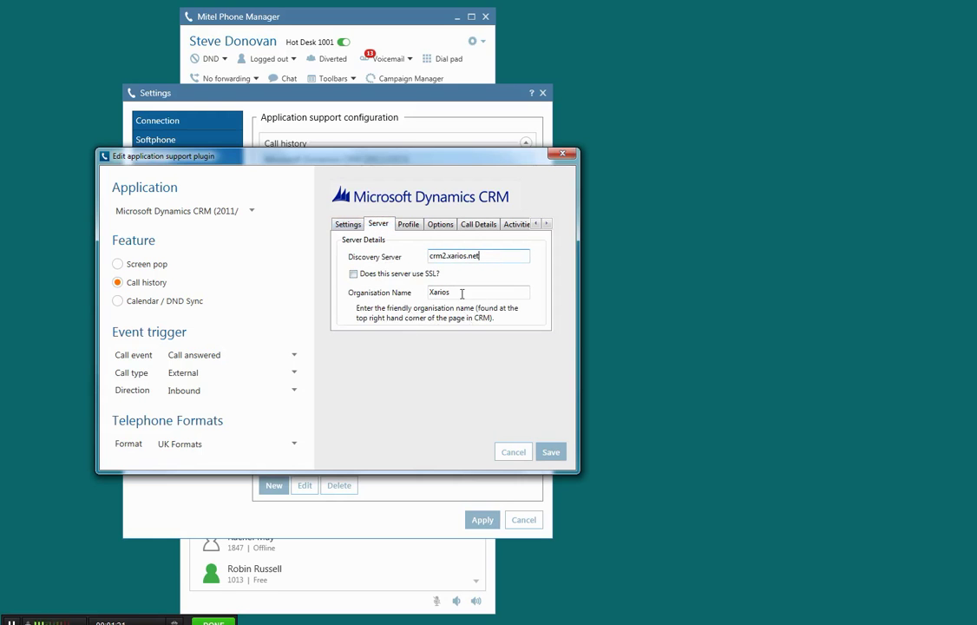
{"action": "left_click", "coordinate": [415, 226]}
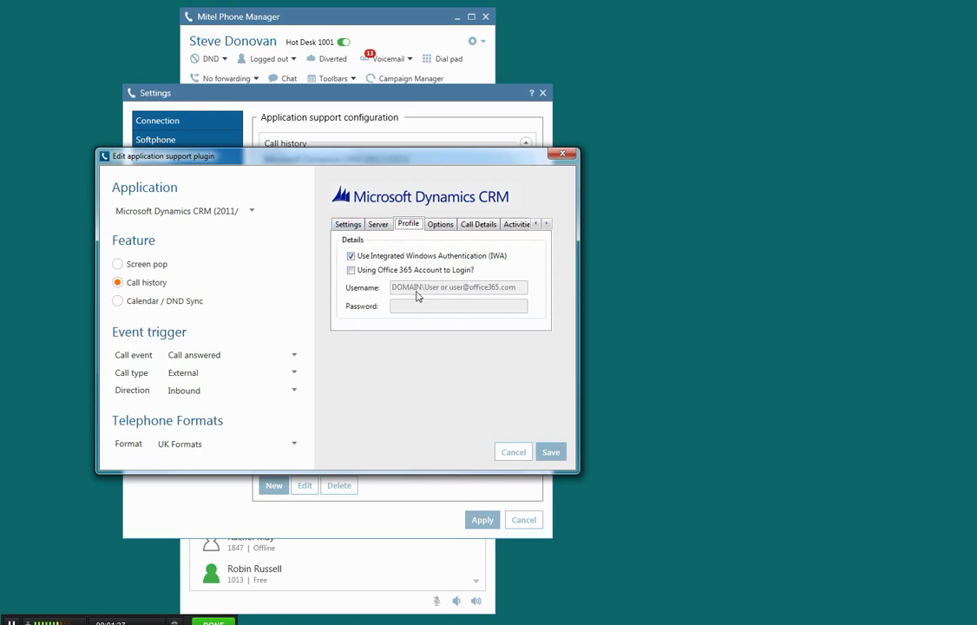
{"action": "left_click", "coordinate": [439, 224]}
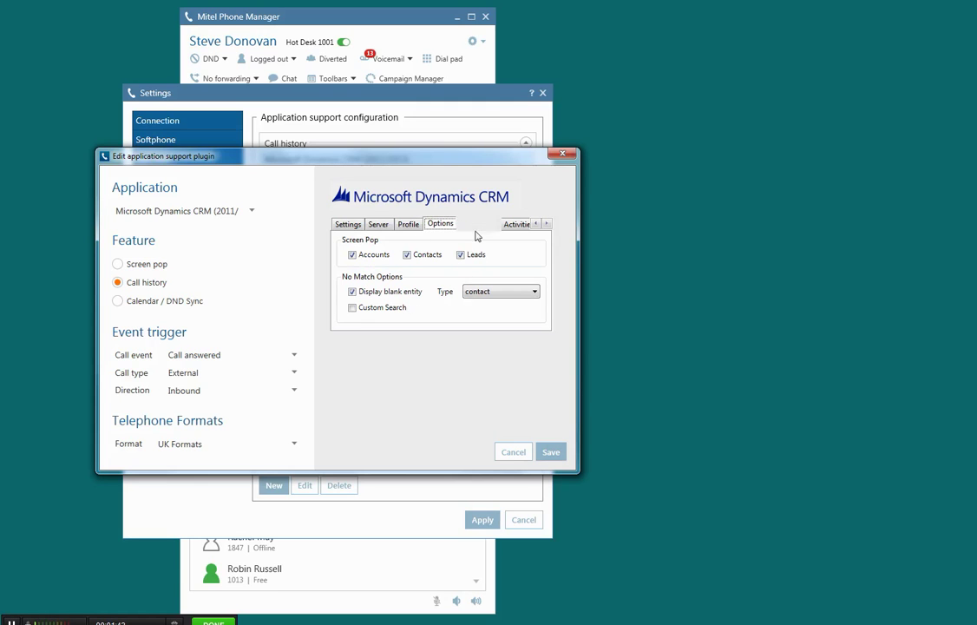
{"action": "left_click", "coordinate": [478, 224]}
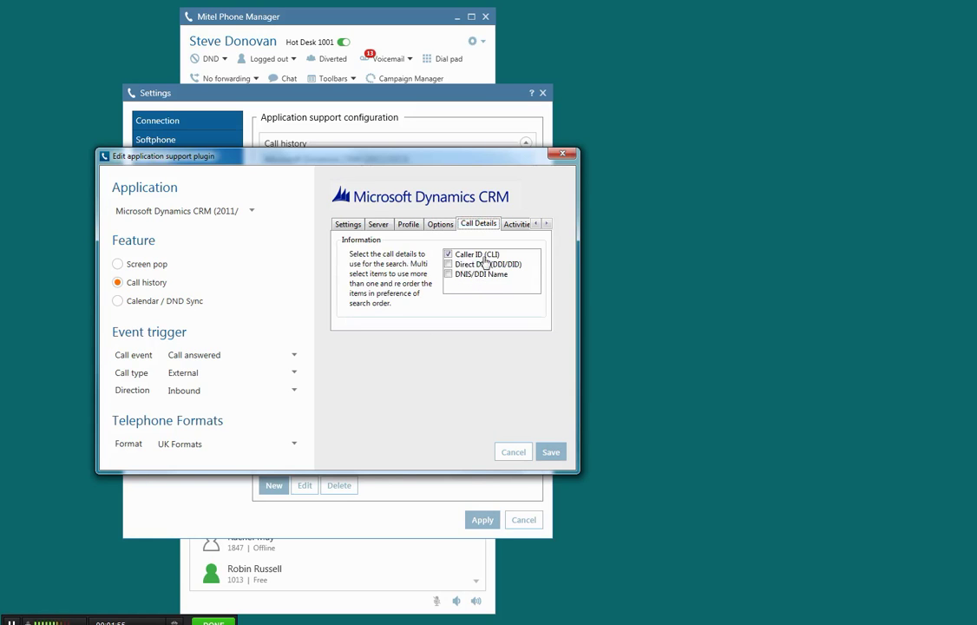
{"action": "left_click", "coordinate": [519, 226]}
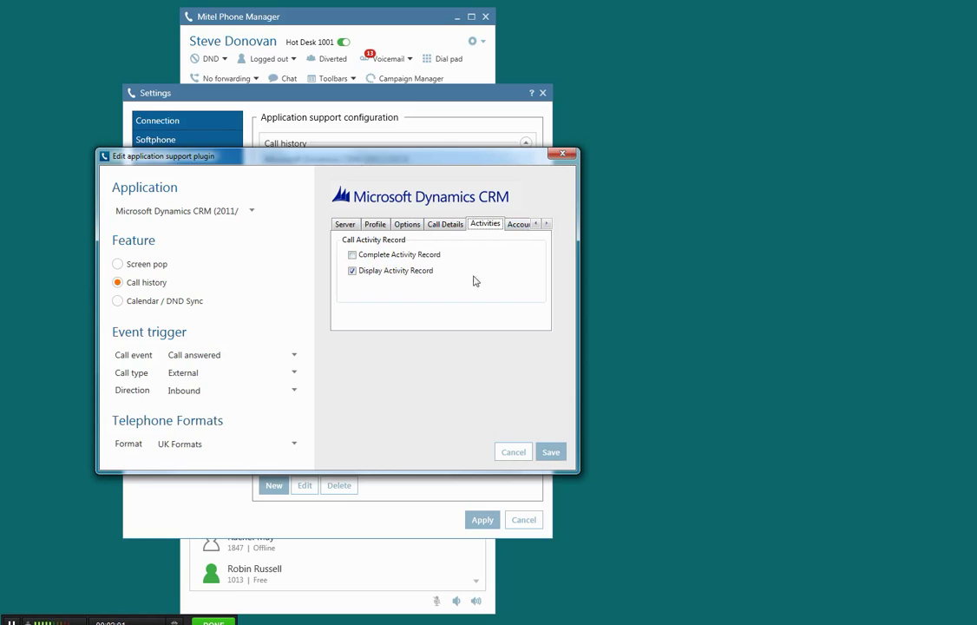
Deselect and reselect Main Phone, Other Phone and Fax as the CRM account numbers to search.
{"action": "left_click", "coordinate": [516, 225]}
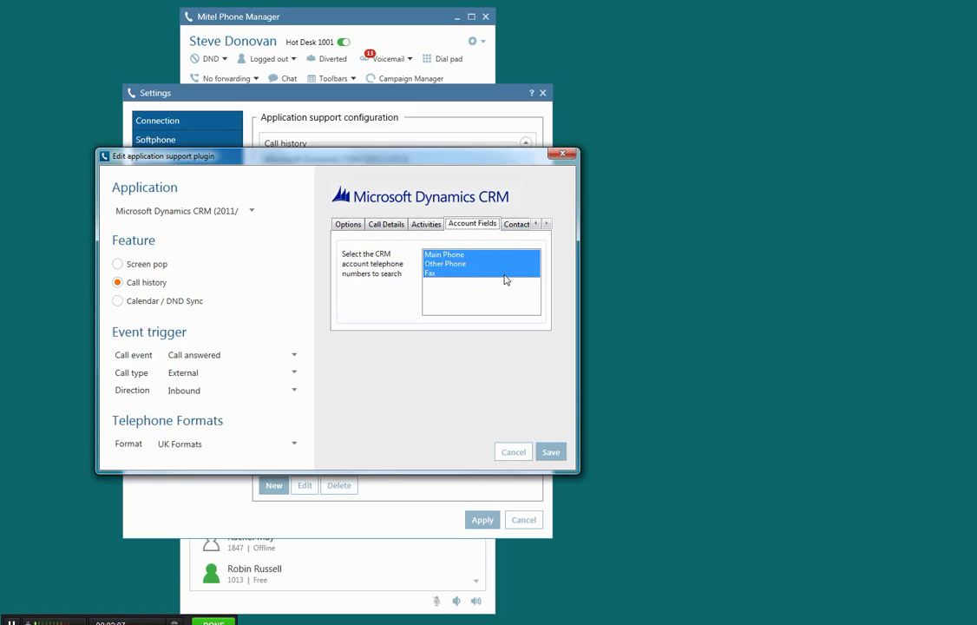
{"action": "left_click", "coordinate": [475, 255], "text": "ctrl"}
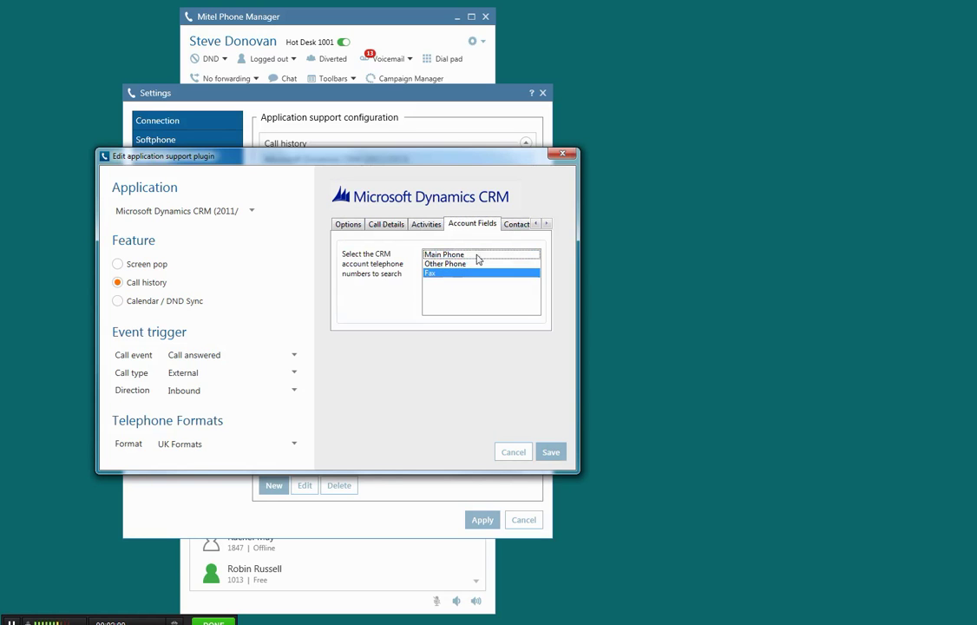
{"action": "left_click", "coordinate": [480, 263], "text": "ctrl"}
{"action": "left_click", "coordinate": [478, 267], "text": "shift"}
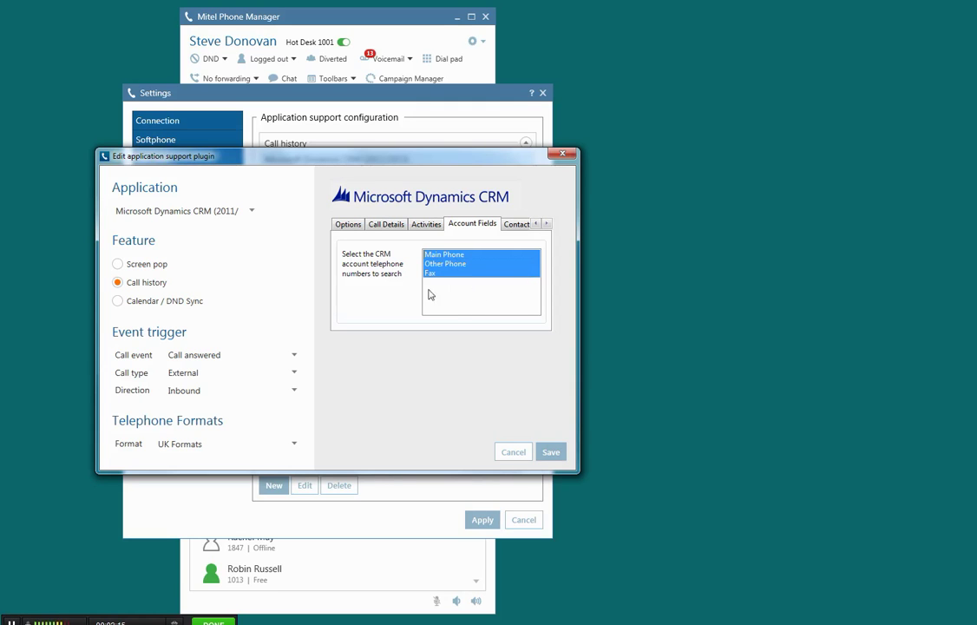
Review which telephone numbers are searched for CRM contacts and leads, comparing them with the account fields.
{"action": "left_click", "coordinate": [517, 224]}
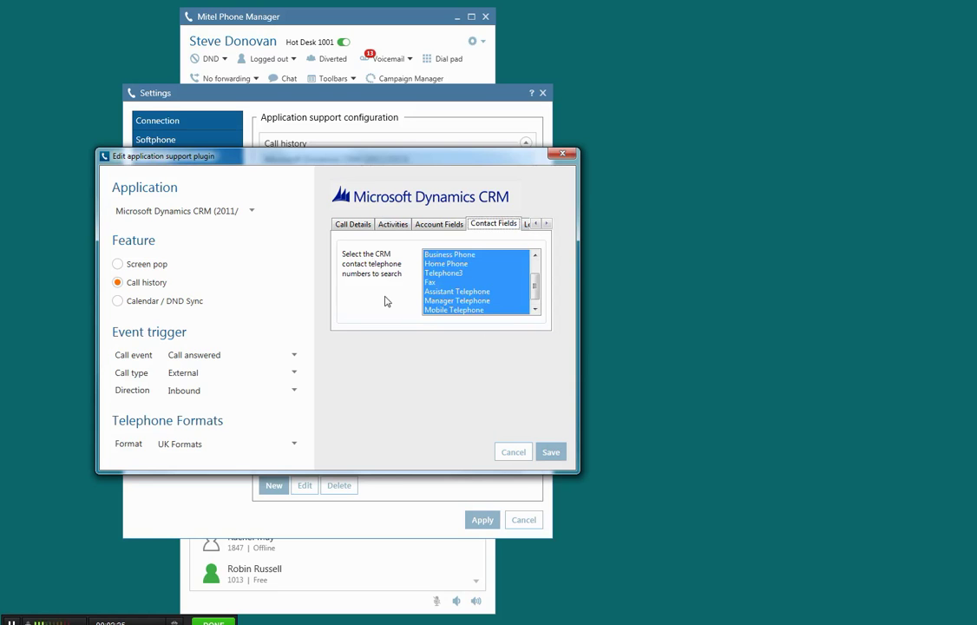
{"action": "left_click", "coordinate": [527, 225]}
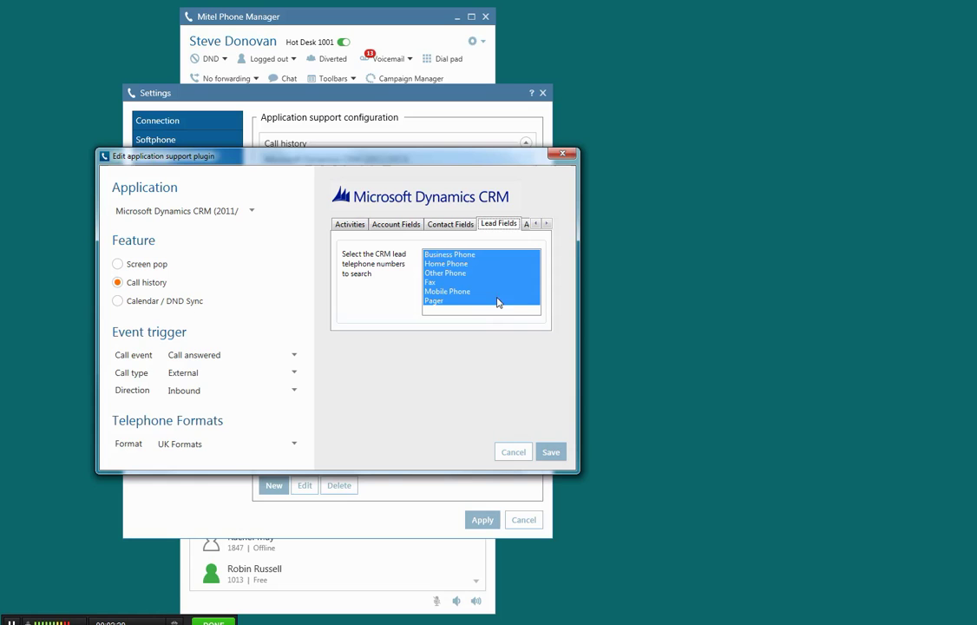
{"action": "left_click", "coordinate": [438, 225]}
{"action": "left_click", "coordinate": [493, 224]}
{"action": "left_click", "coordinate": [452, 226]}
{"action": "left_click", "coordinate": [395, 226]}
{"action": "left_click", "coordinate": [451, 226]}
{"action": "left_click", "coordinate": [500, 225]}
Review the related search, activity type, state and priority settings, and close the plugin configuration without saving.
{"action": "left_click", "coordinate": [526, 223]}
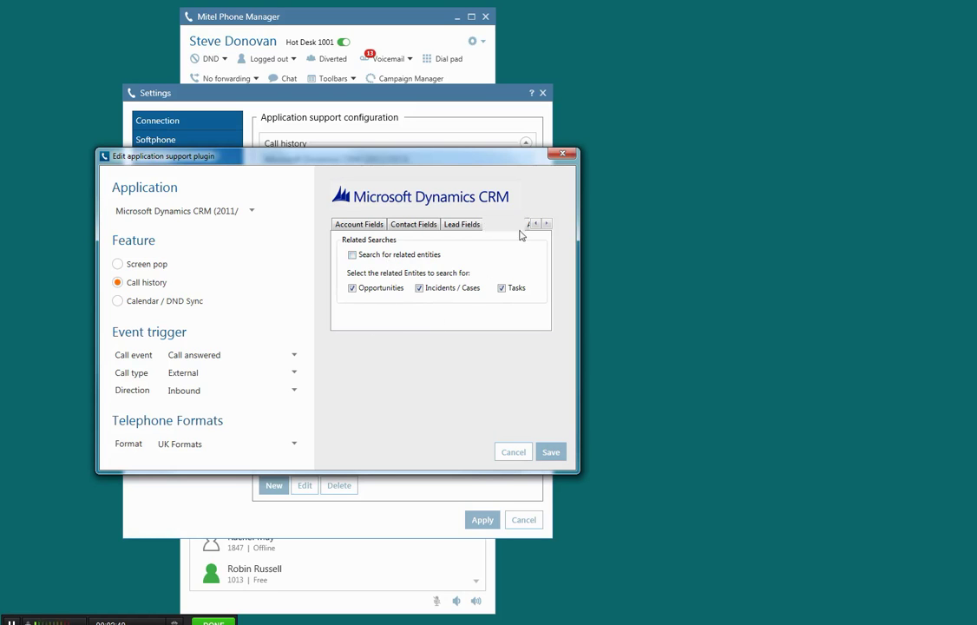
{"action": "left_click", "coordinate": [546, 223]}
{"action": "left_click", "coordinate": [546, 224]}
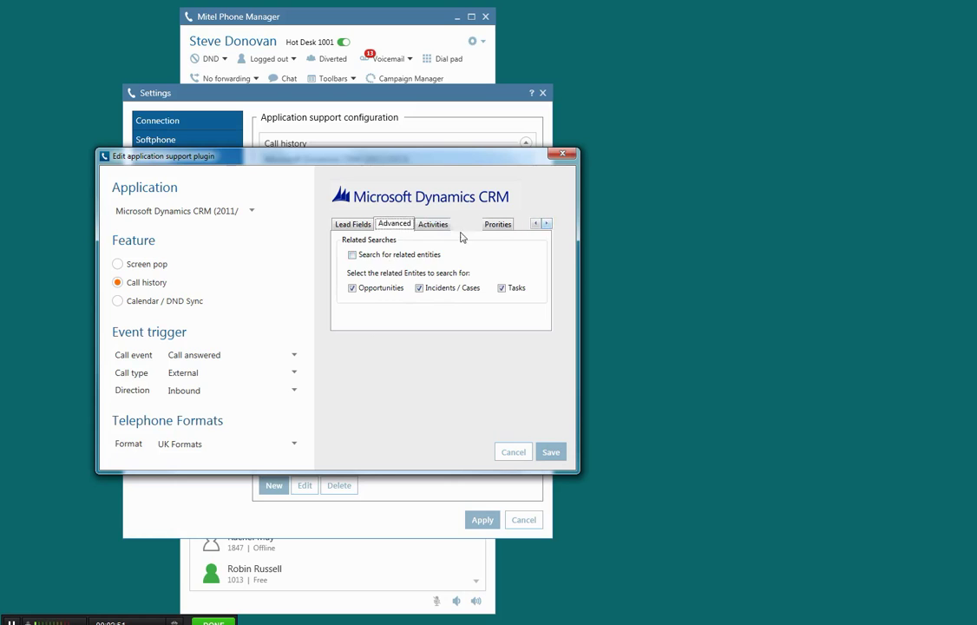
{"action": "left_click", "coordinate": [433, 225]}
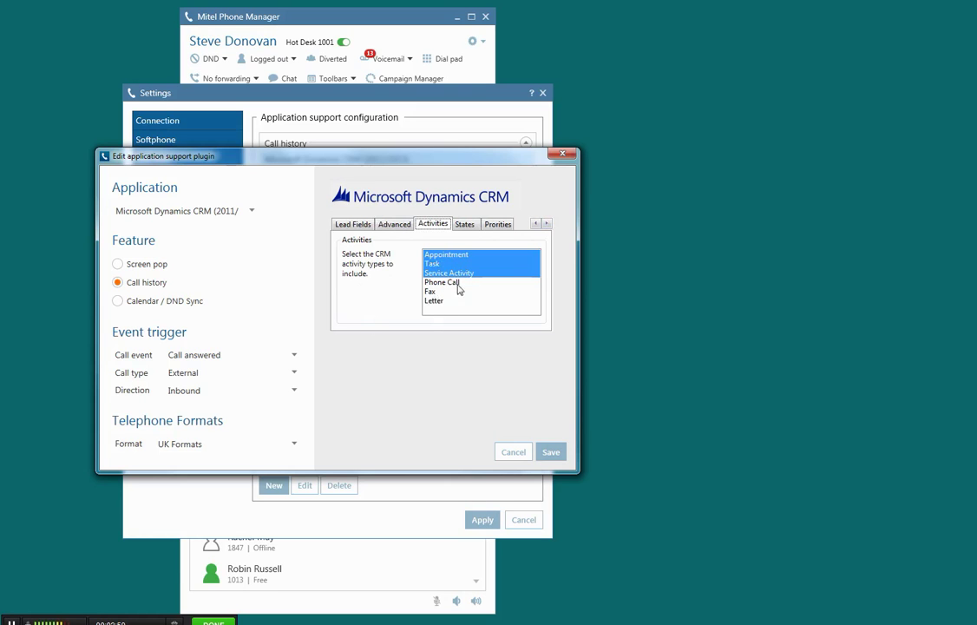
{"action": "left_click", "coordinate": [464, 224]}
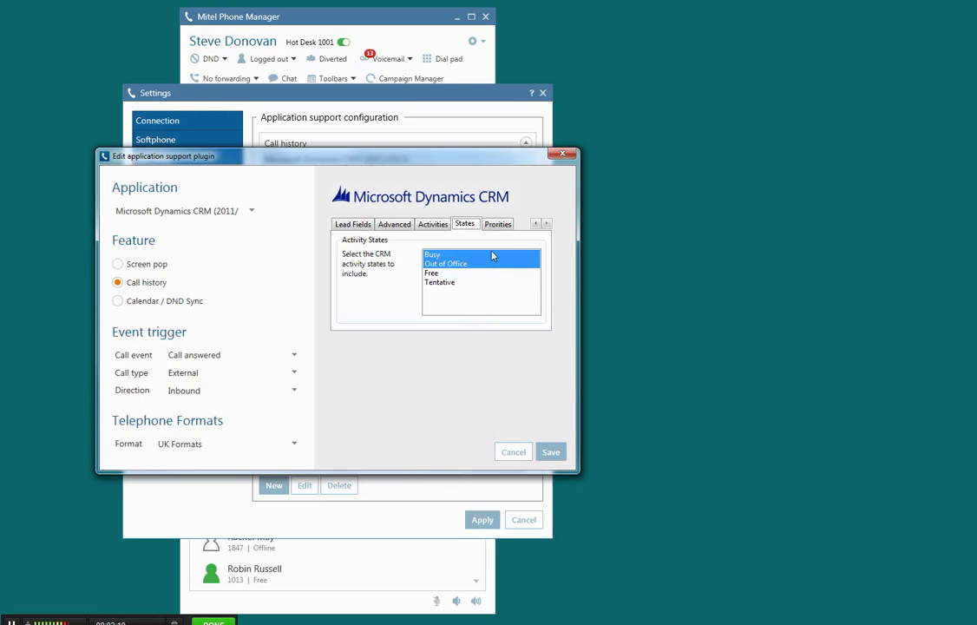
{"action": "left_click", "coordinate": [498, 224]}
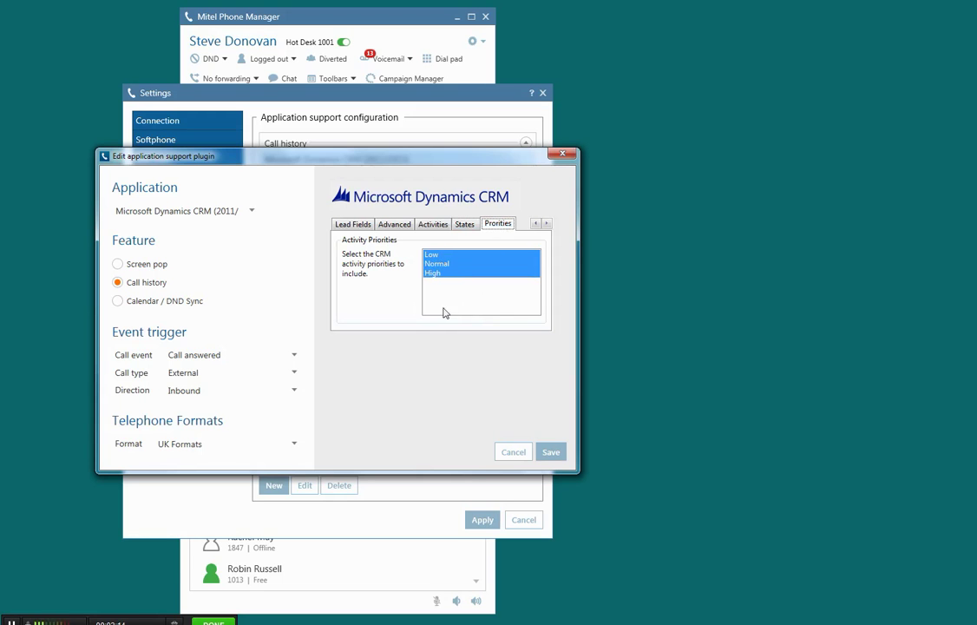
{"action": "left_click", "coordinate": [513, 451]}
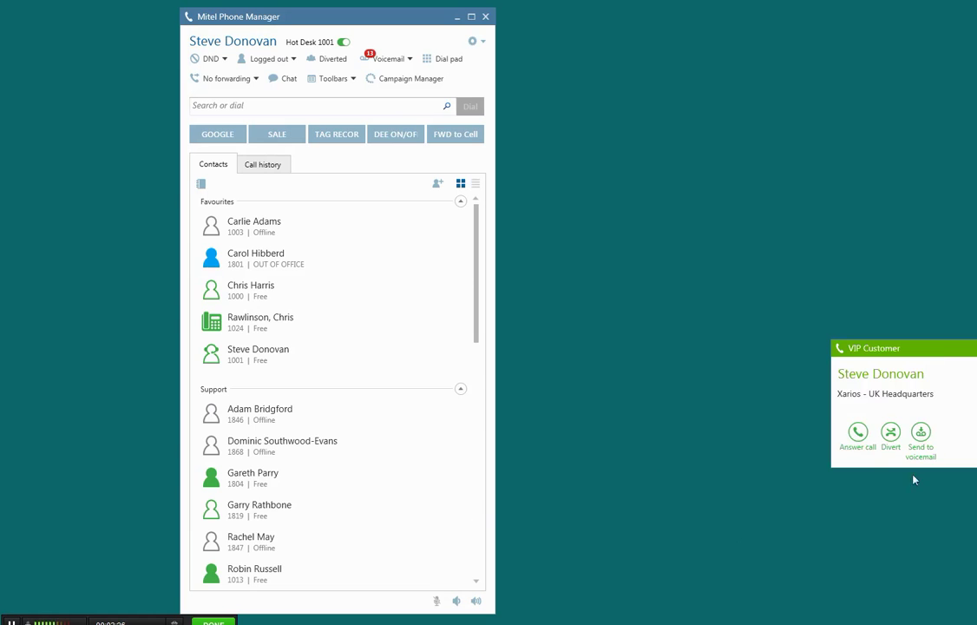
Move the incoming VIP Customer call window beside the phone manager and answer the call.
{"action": "left_click_drag", "start_coordinate": [930, 347], "coordinate": [691, 320]}
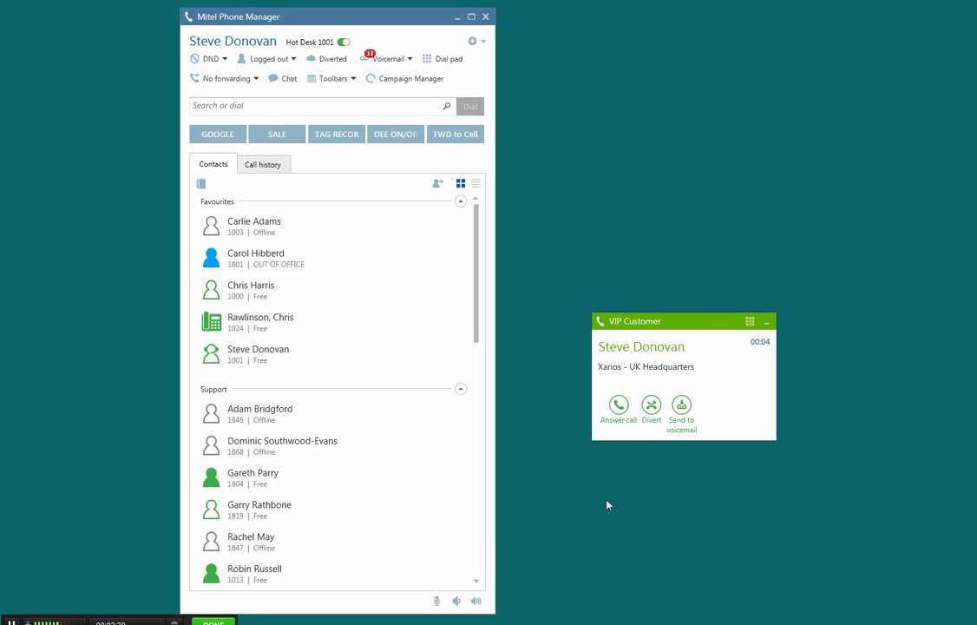
{"action": "left_click", "coordinate": [618, 406]}
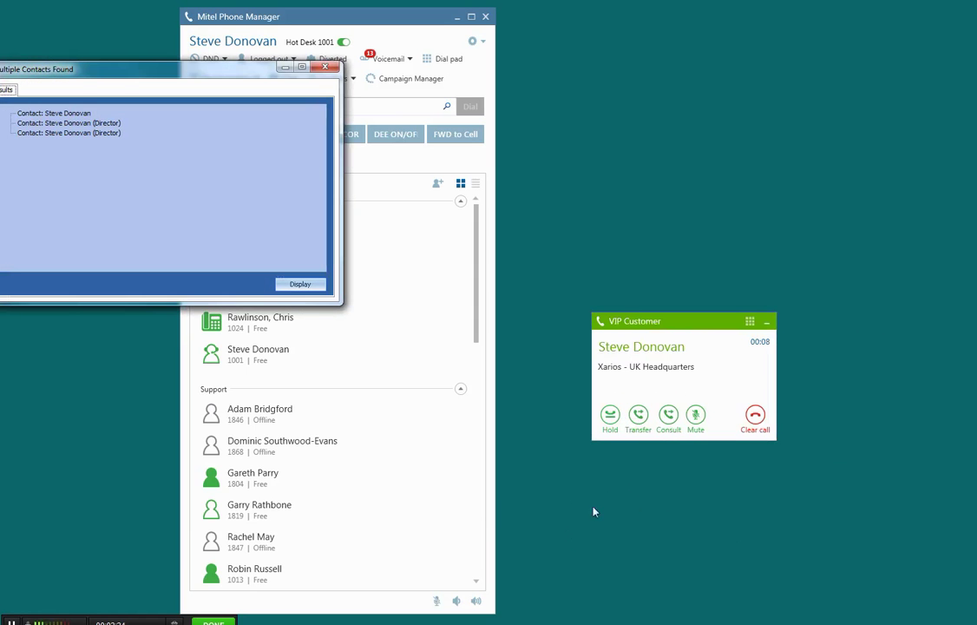
Display the CRM phone call record for the third matching contact and minimise the call window.
{"action": "left_click_drag", "start_coordinate": [122, 69], "coordinate": [179, 70]}
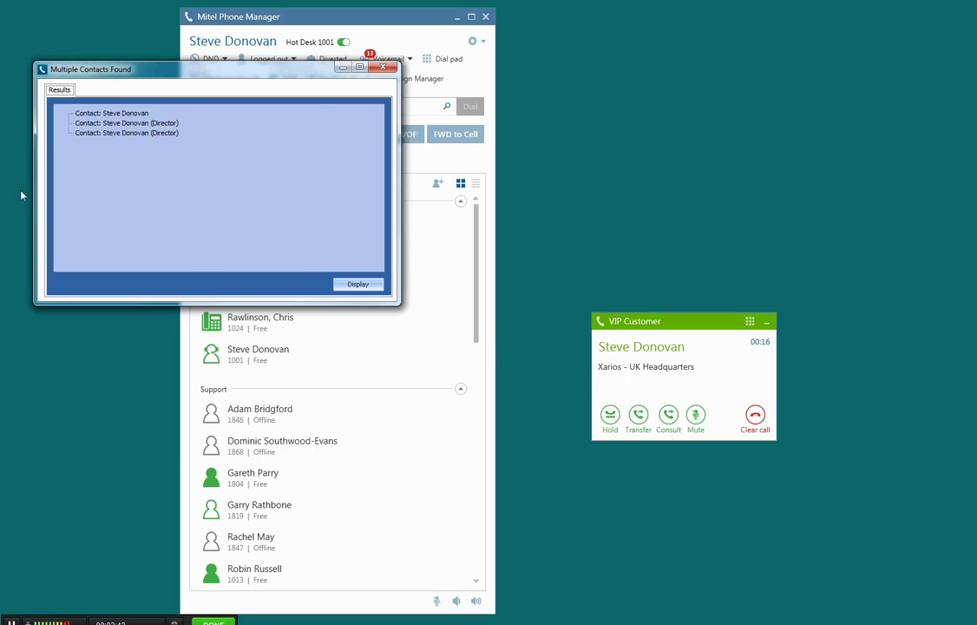
{"action": "left_click", "coordinate": [126, 133]}
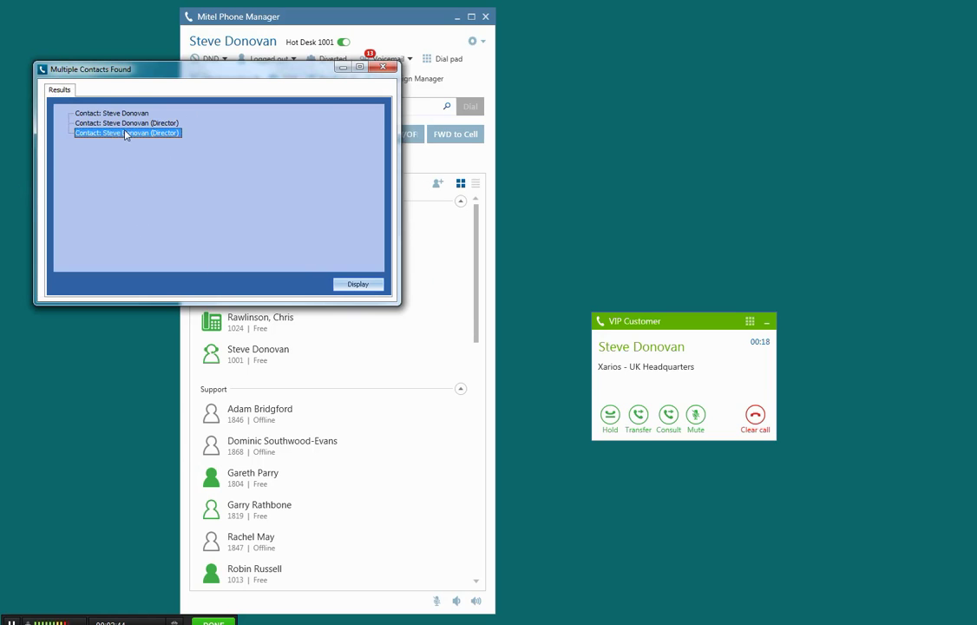
{"action": "left_click", "coordinate": [367, 290]}
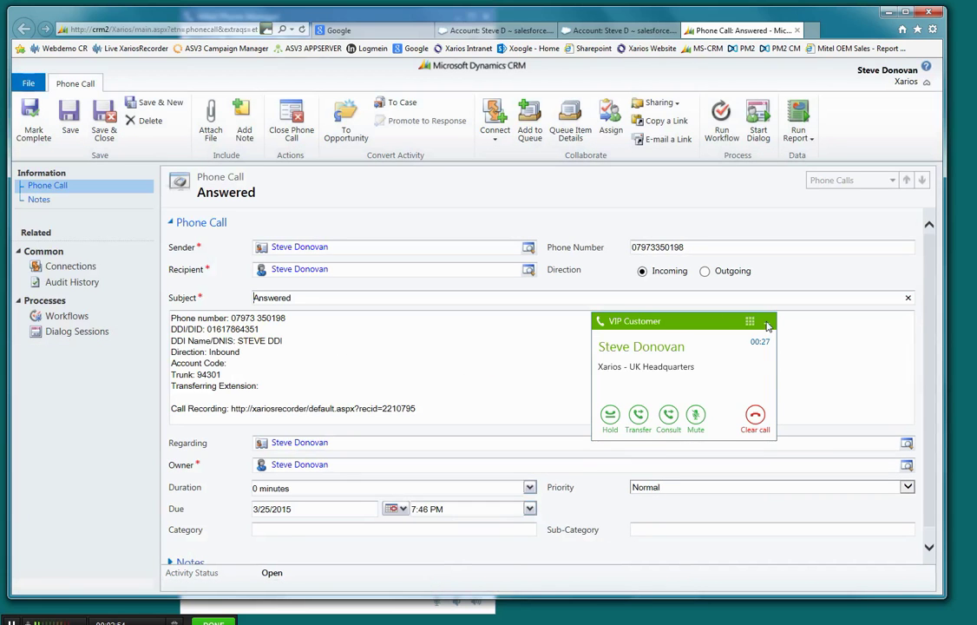
{"action": "left_click", "coordinate": [767, 325]}
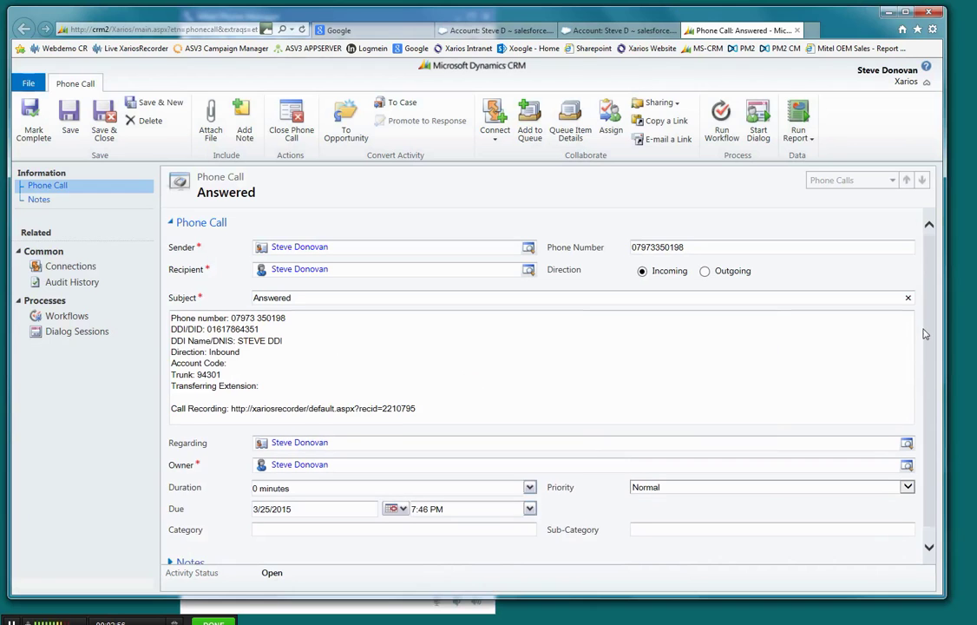
Add the note "Agree to call back next week" below the call details in the description and save the phone call record.
{"action": "scroll", "coordinate": [925, 364], "scroll_direction": "down", "scroll_amount": 1}
{"action": "scroll", "coordinate": [811, 356], "scroll_direction": "up", "scroll_amount": 1}
{"action": "left_click", "coordinate": [379, 330]}
{"action": "key", "text": "ctrl+a"}
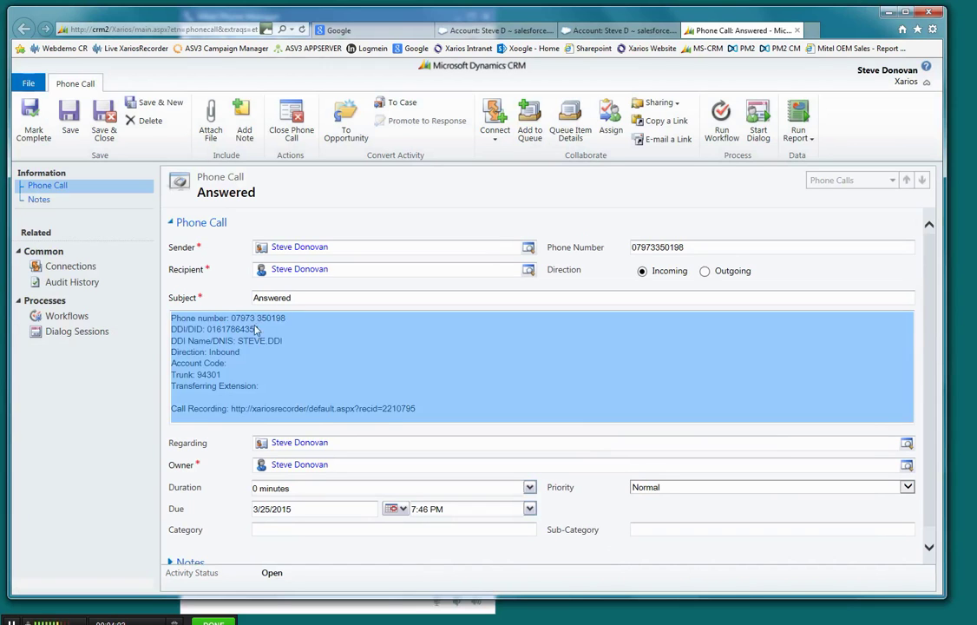
{"action": "left_click", "coordinate": [504, 388]}
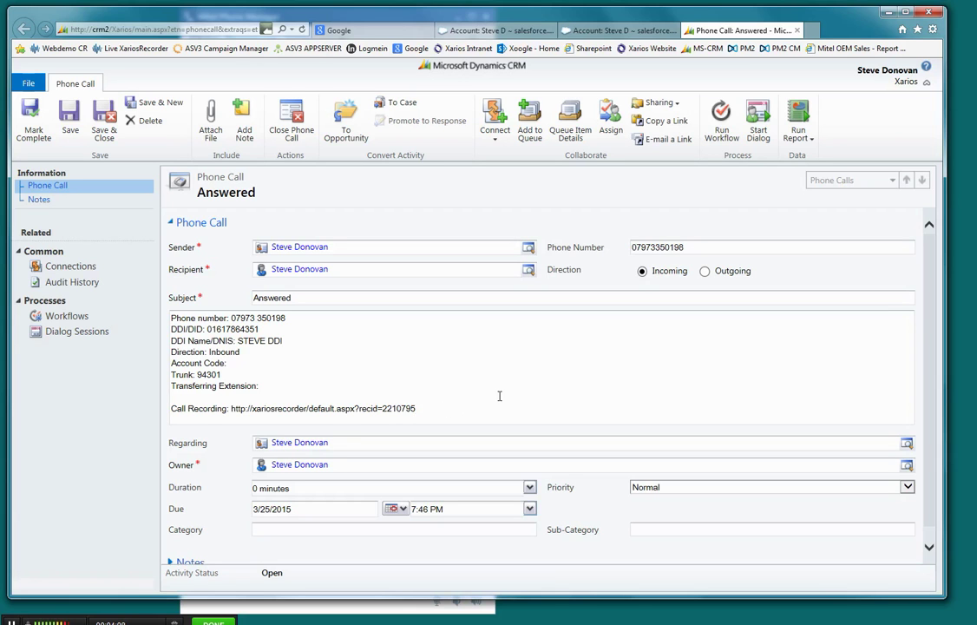
{"action": "key", "text": "Return"}
{"action": "key", "text": "Return"}
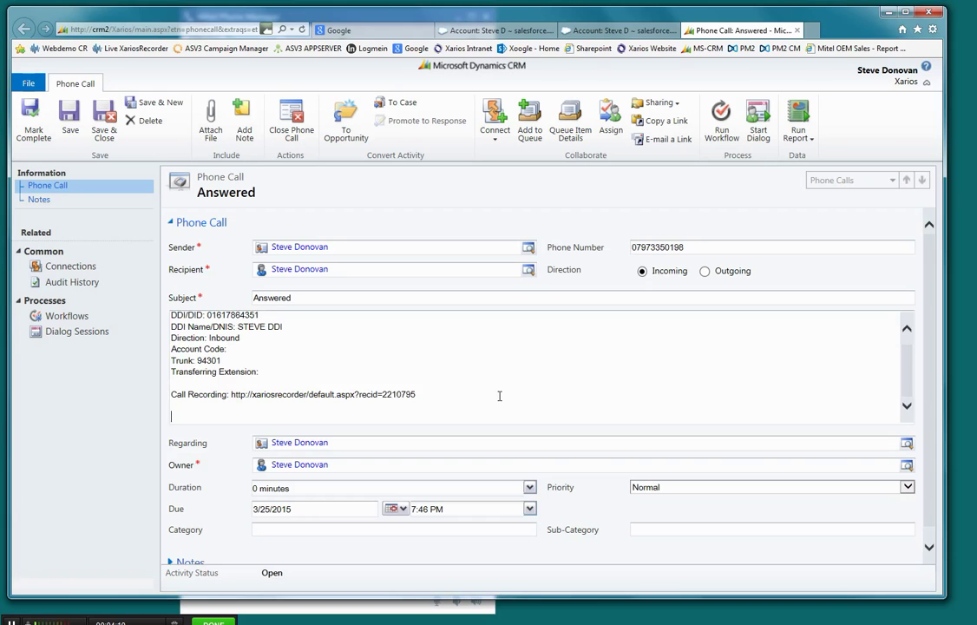
{"action": "type", "text": "Agree to ca"}
{"action": "type", "text": "ll back next week"}
{"action": "left_click", "coordinate": [71, 123]}
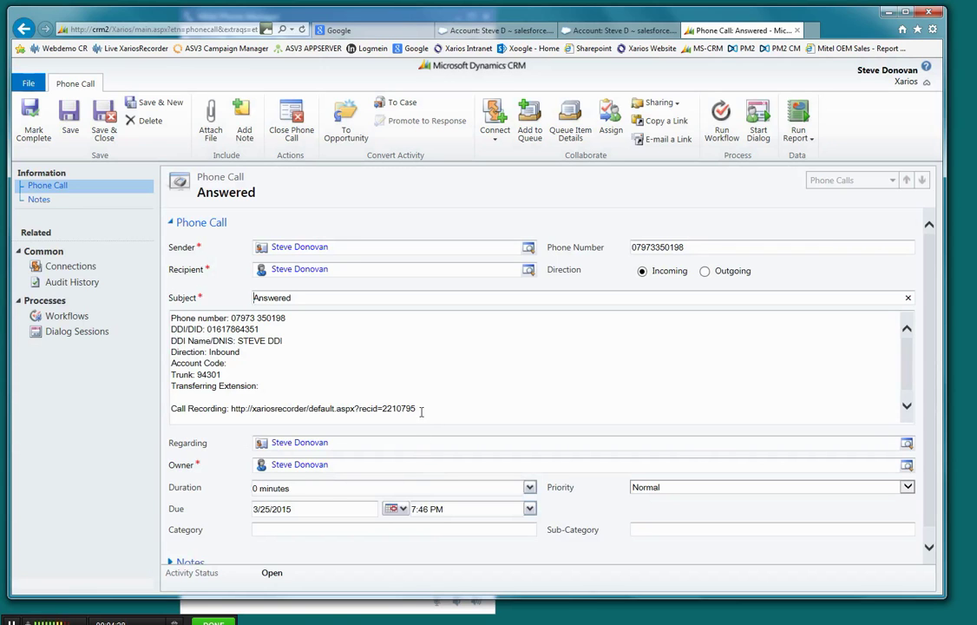
Copy the call recording link from the description and open it in a new browser tab for playback.
{"action": "left_click_drag", "start_coordinate": [421, 411], "coordinate": [231, 411]}
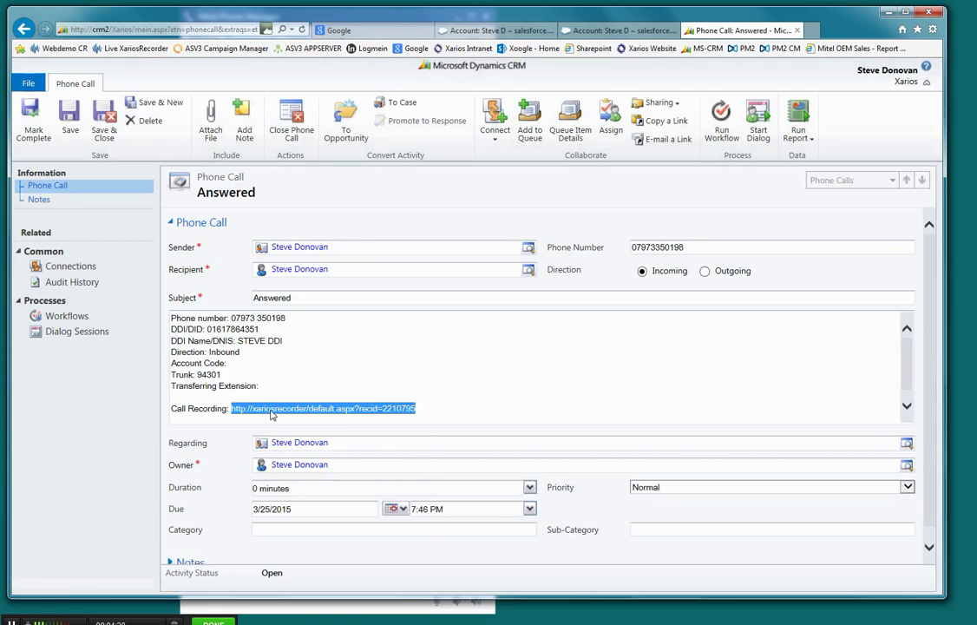
{"action": "right_click", "coordinate": [271, 414]}
{"action": "left_click", "coordinate": [290, 449]}
{"action": "left_click", "coordinate": [808, 30]}
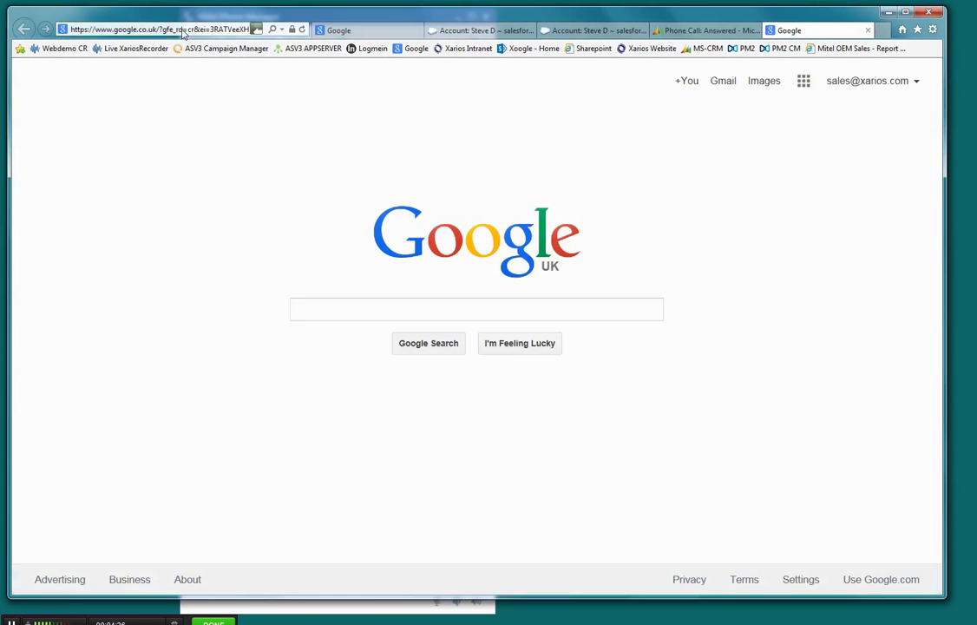
{"action": "left_click", "coordinate": [179, 30]}
{"action": "key", "text": "ctrl+v"}
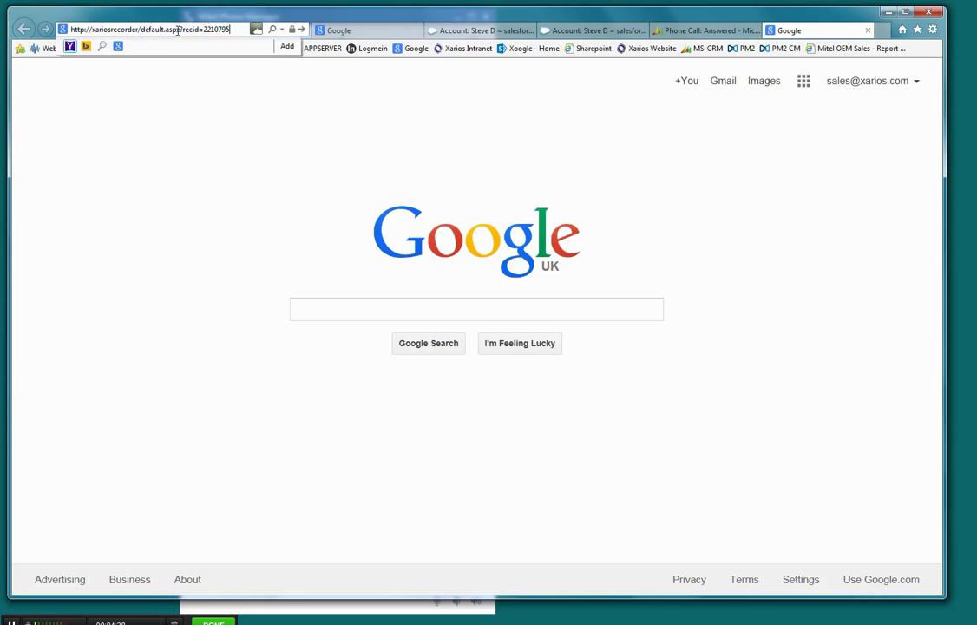
{"action": "key", "text": "Return"}
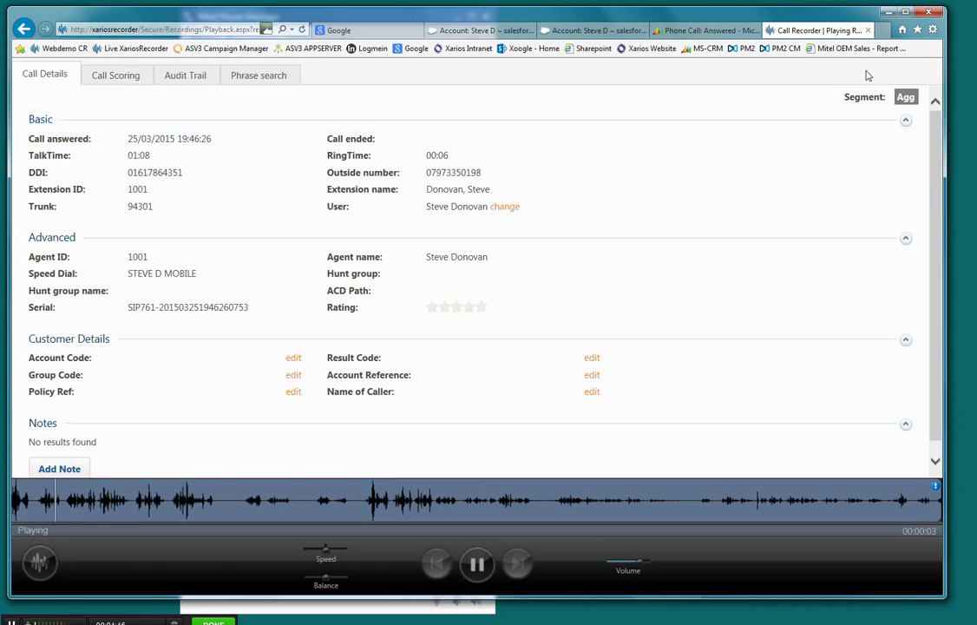
Close the call recording tab and minimise the browser window.
{"action": "left_click", "coordinate": [866, 31]}
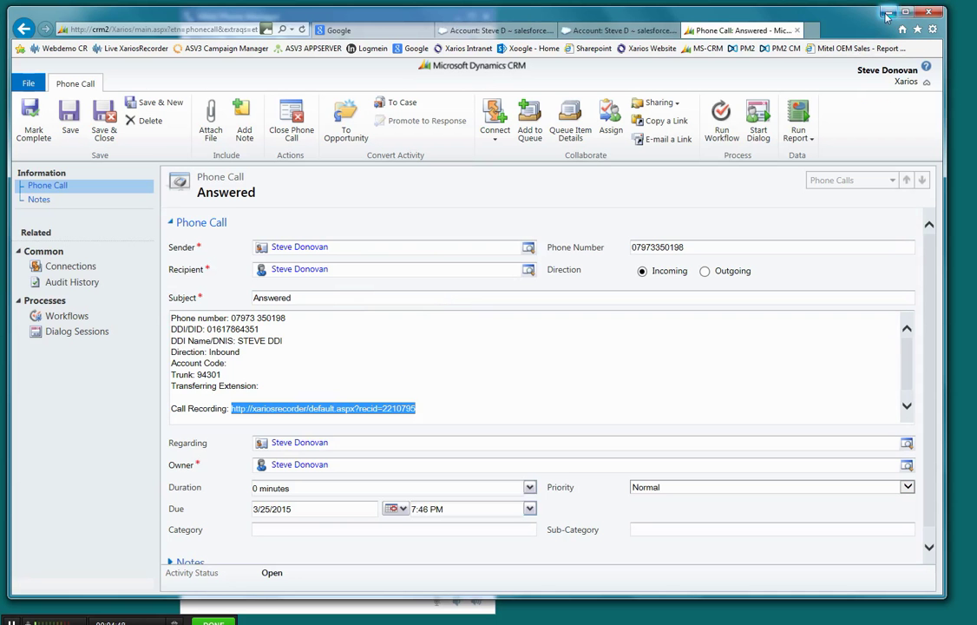
{"action": "left_click", "coordinate": [885, 12]}
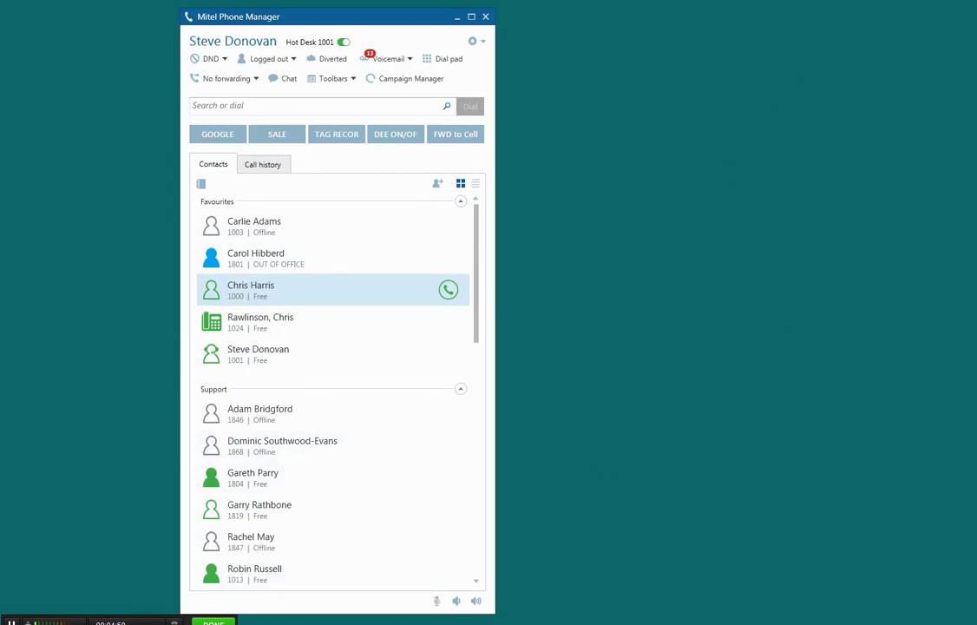